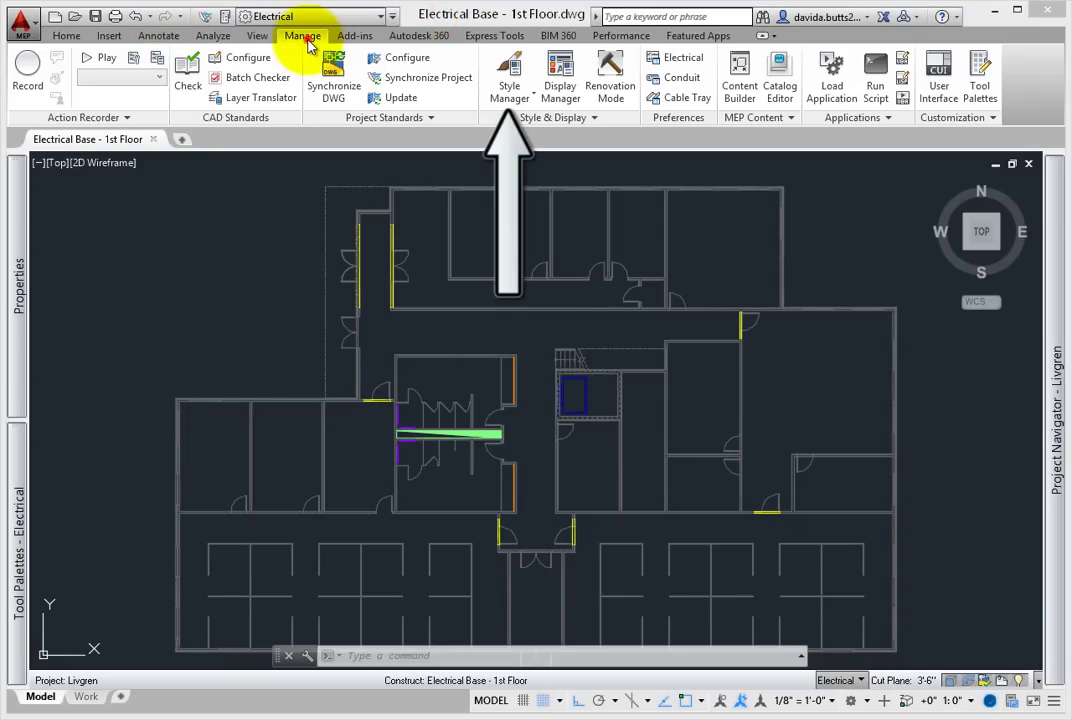
# Open the Style Manager and browse the Electrical System Definitions under Electrical Objects.
pyautogui.click(510, 80)
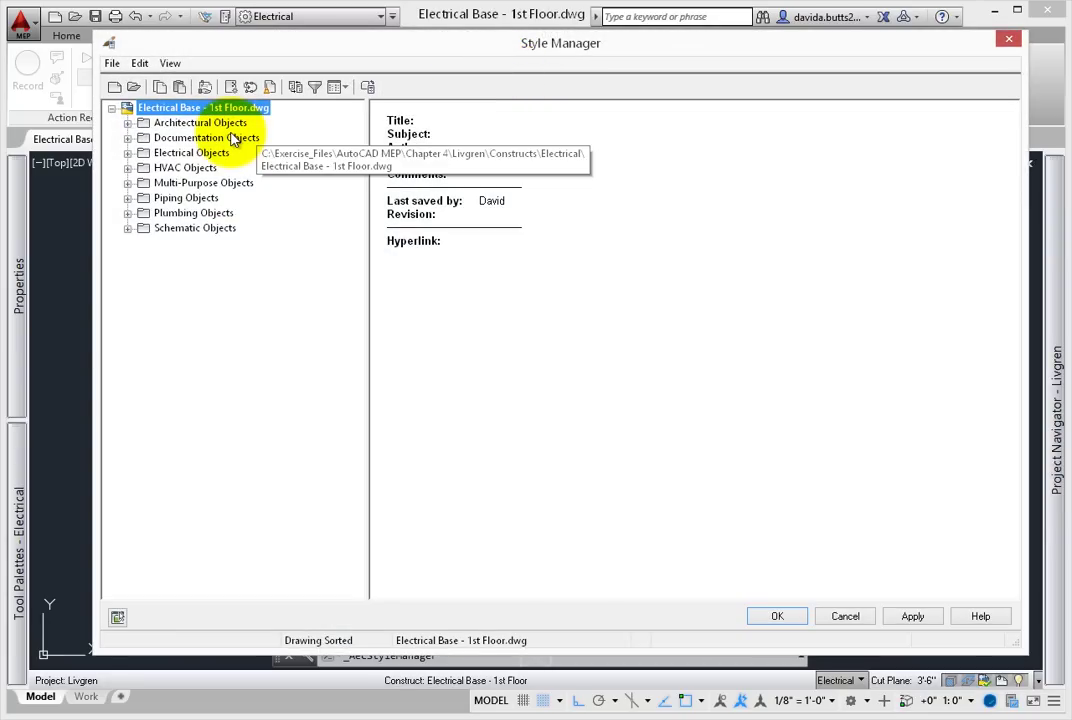
pyautogui.click(128, 153)
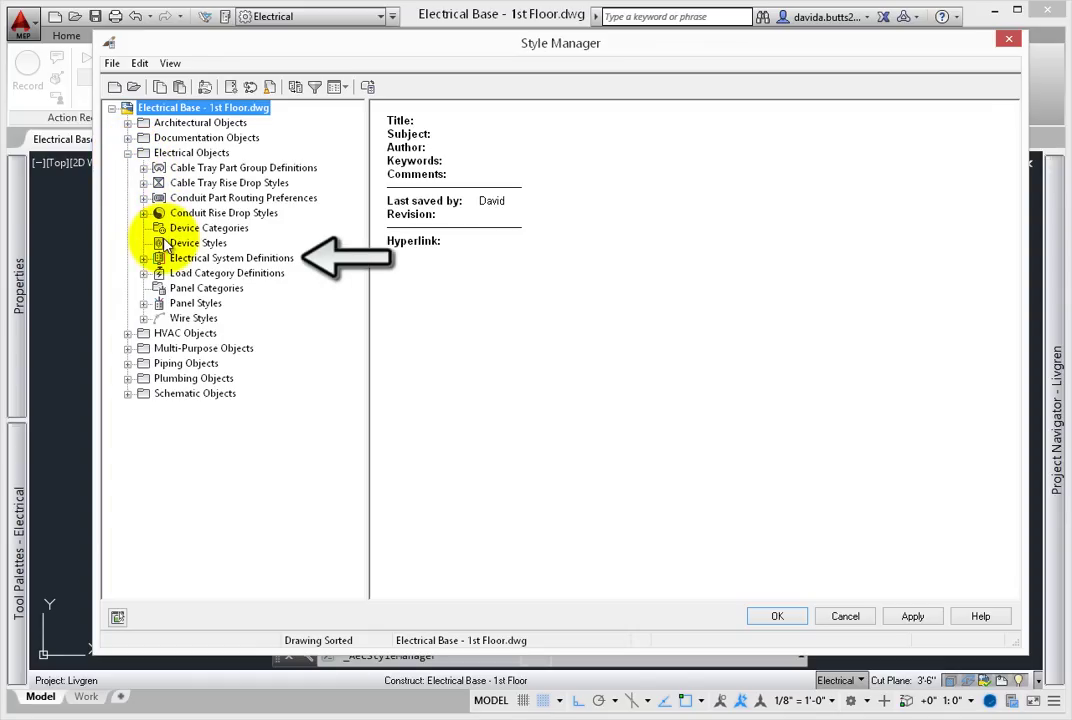
pyautogui.click(143, 258)
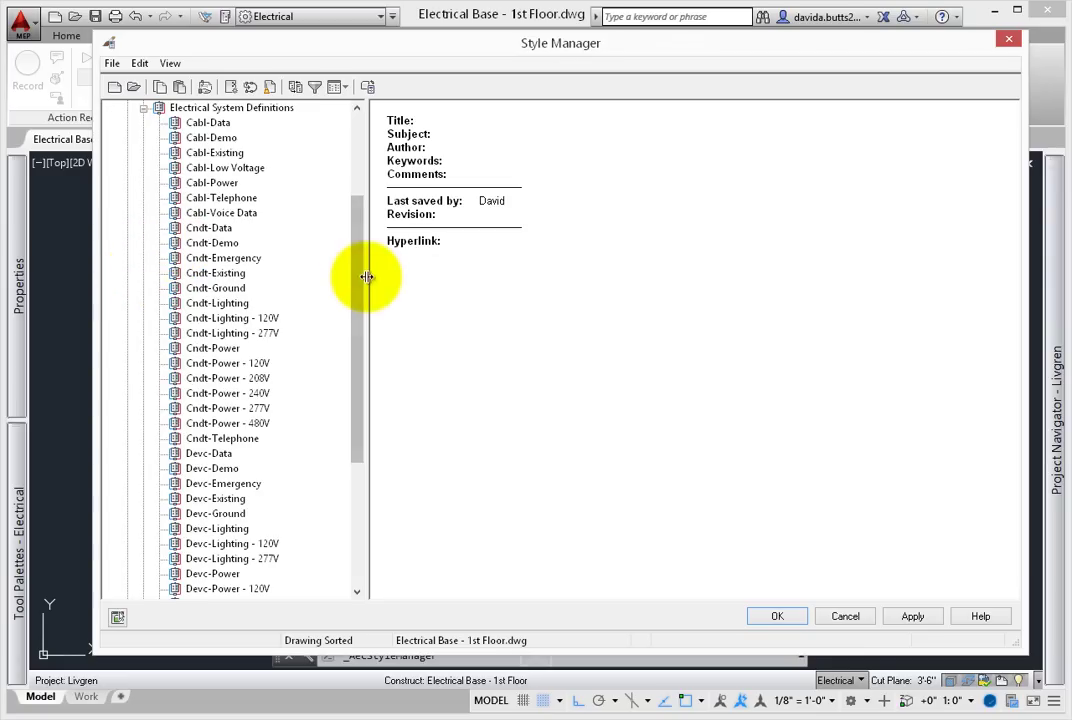
pyautogui.moveTo(361, 277); pyautogui.dragTo(362, 307)
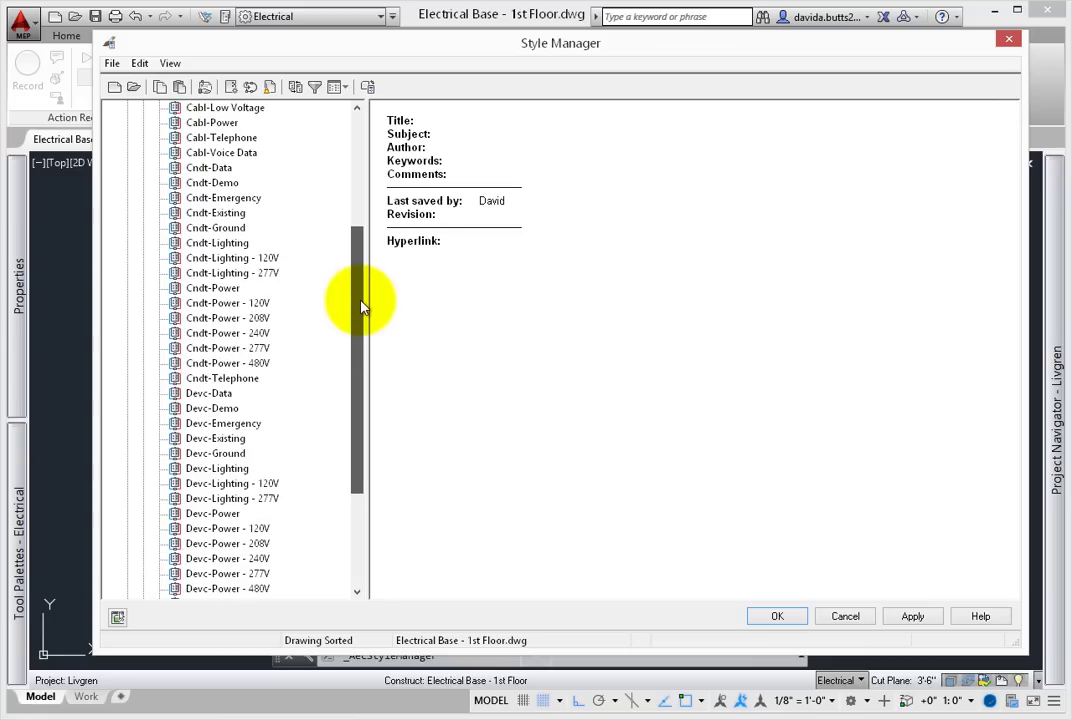
pyautogui.moveTo(362, 307); pyautogui.dragTo(366, 225)
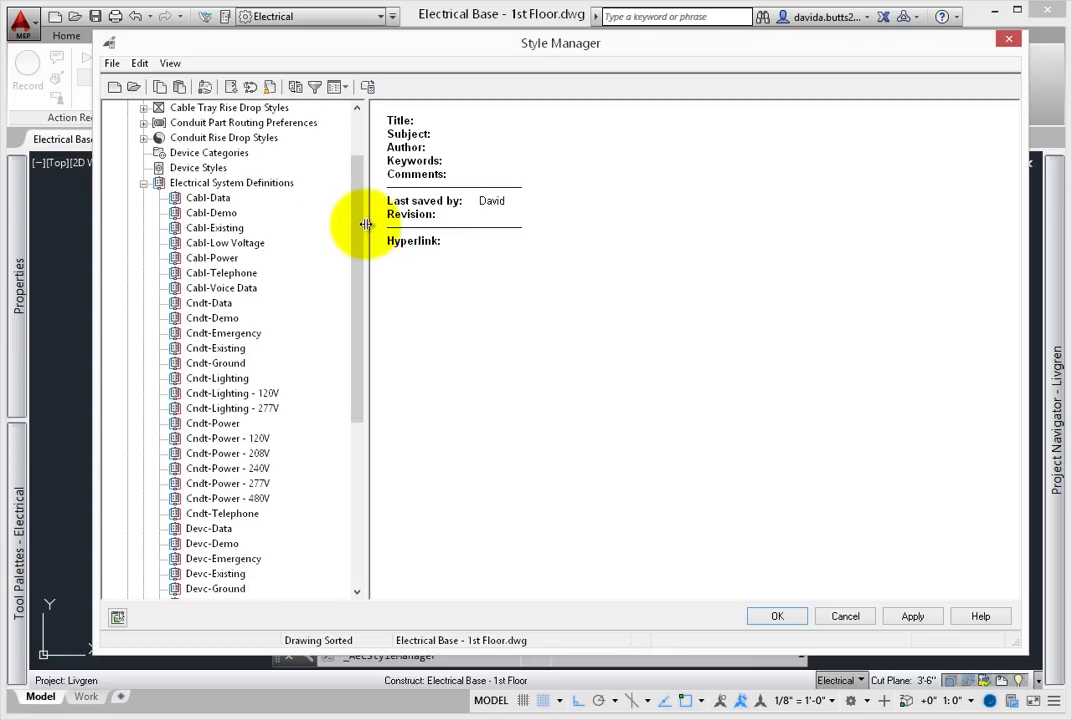
# Open the Cndt-Power system definition and review its name and description.
pyautogui.click(200, 423)
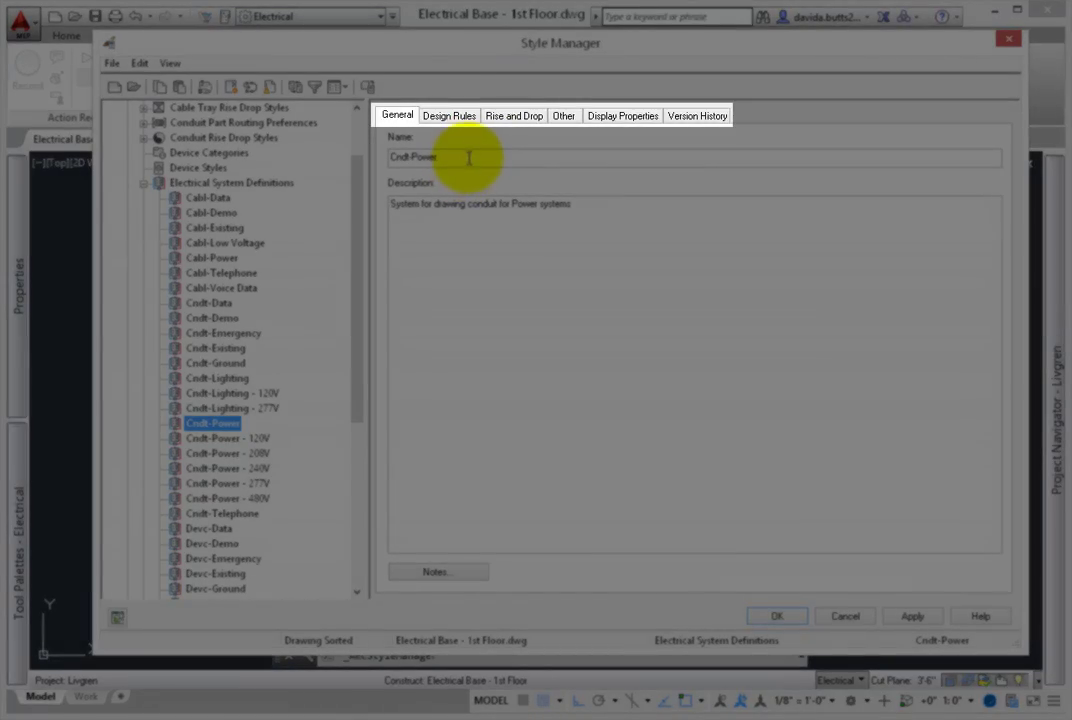
pyautogui.click(467, 157)
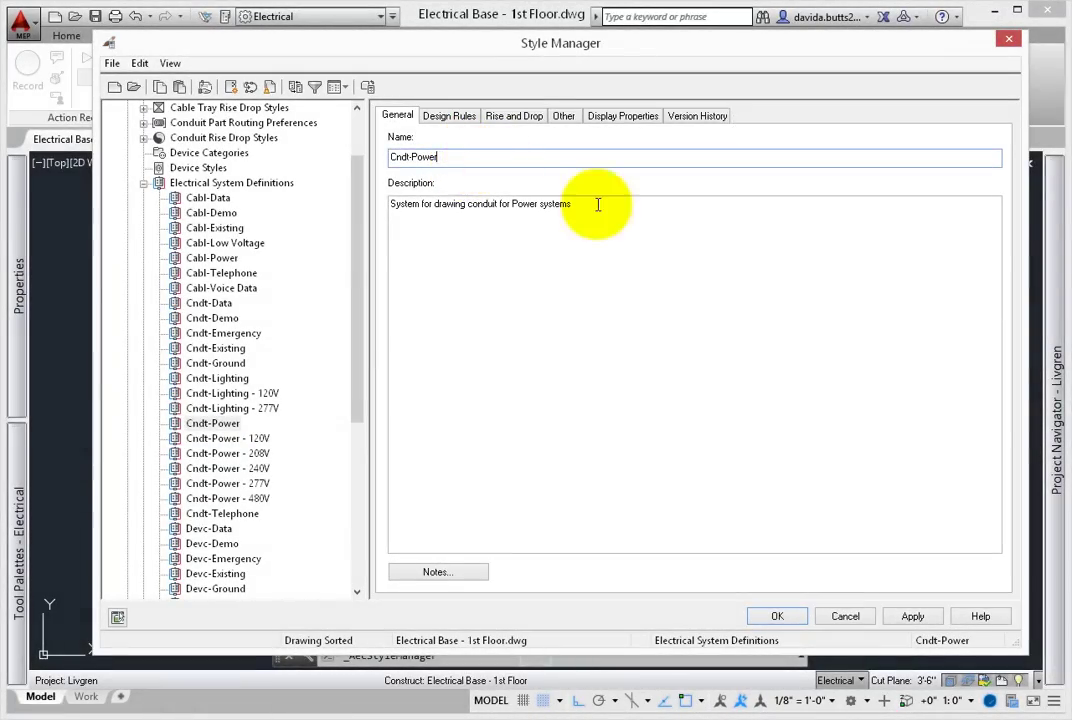
pyautogui.click(606, 204)
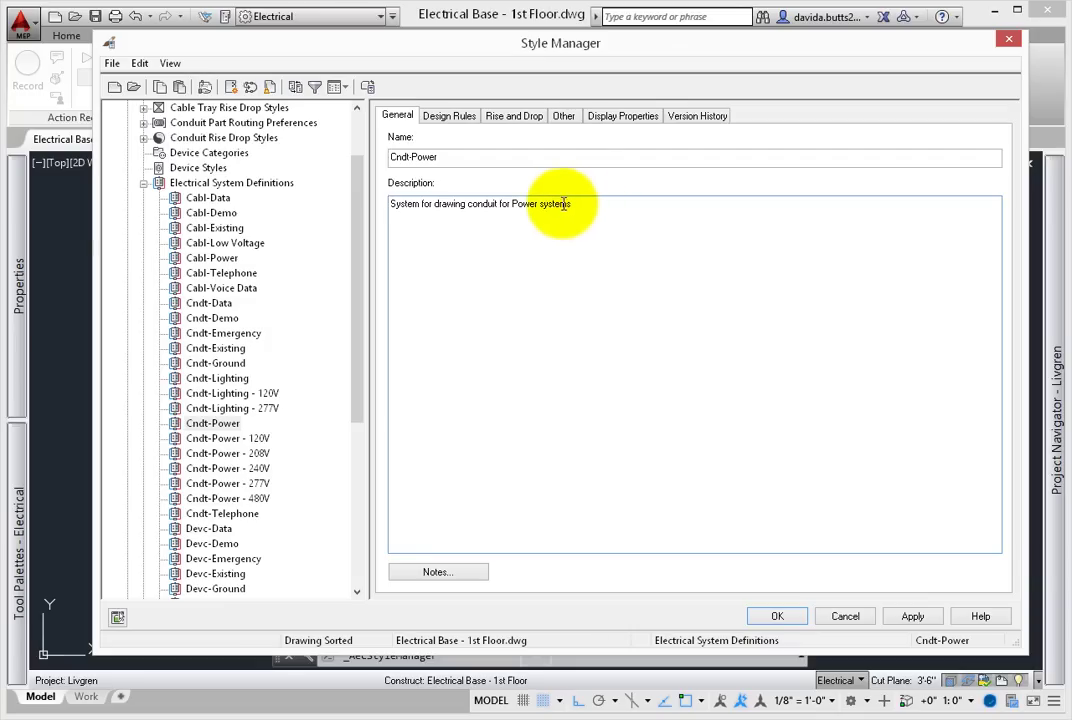
# Review Cndt-Power's design rules: the abbreviation and the available system groups and system types.
pyautogui.click(452, 116)
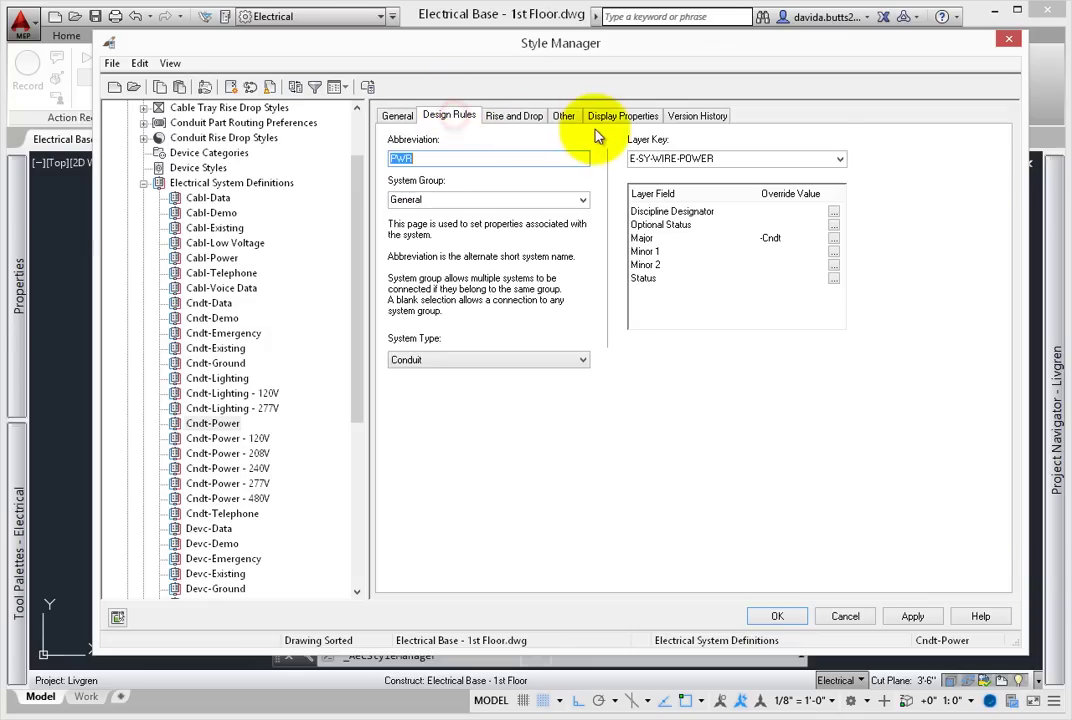
pyautogui.click(565, 158)
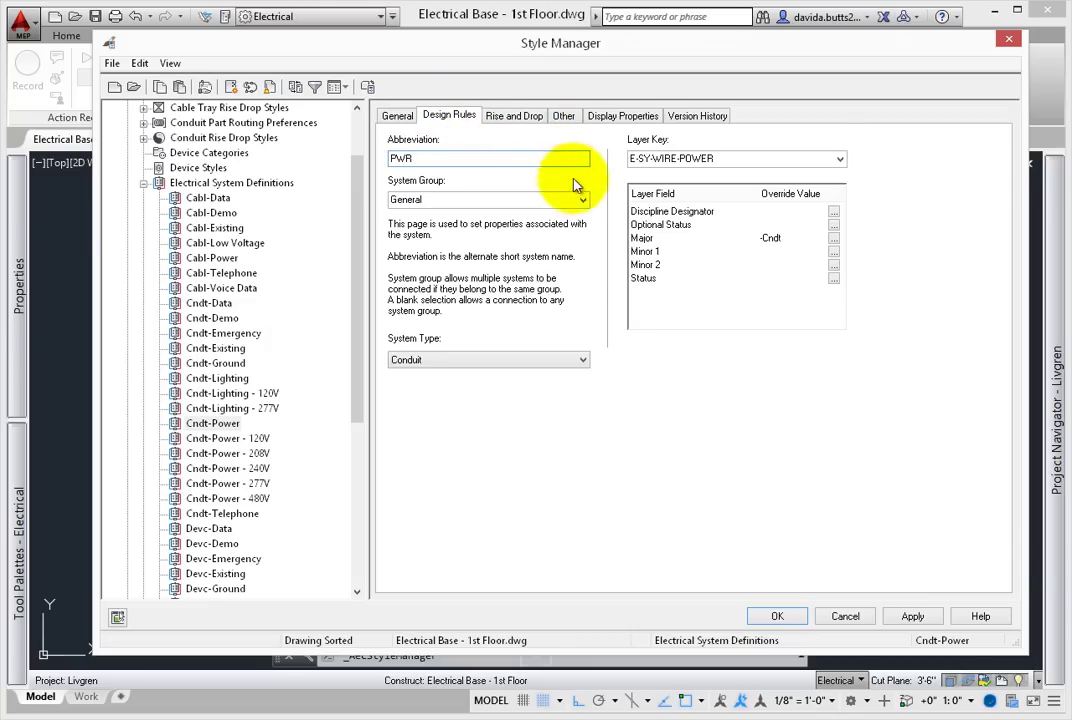
pyautogui.click(580, 200)
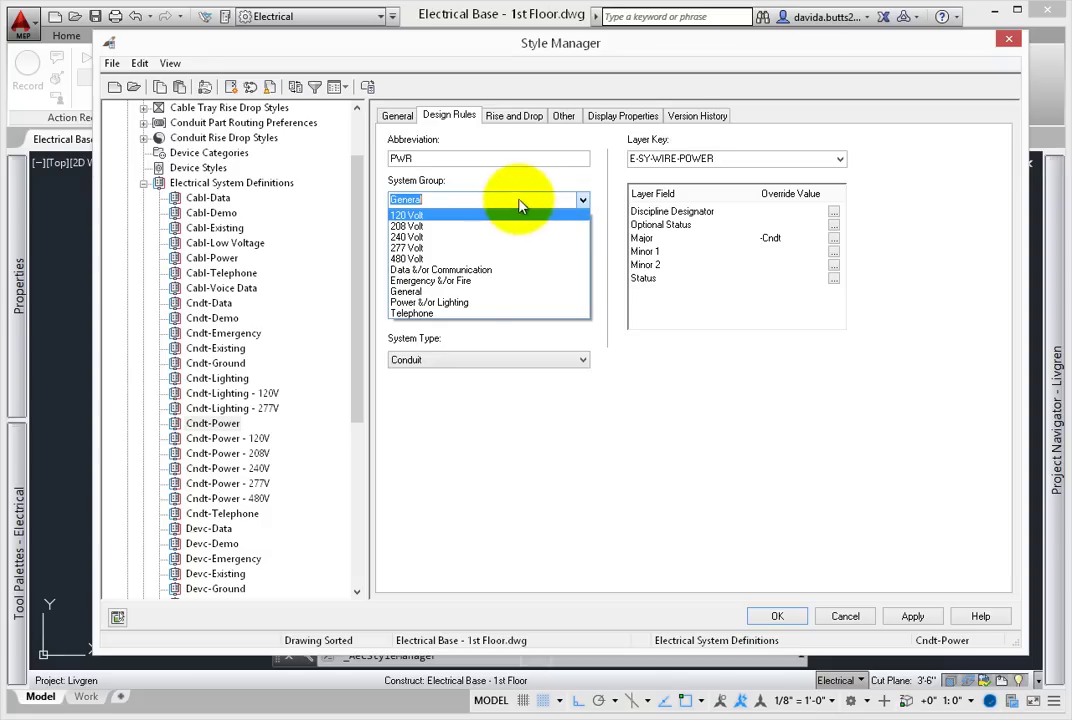
pyautogui.click(516, 200)
pyautogui.click(509, 361)
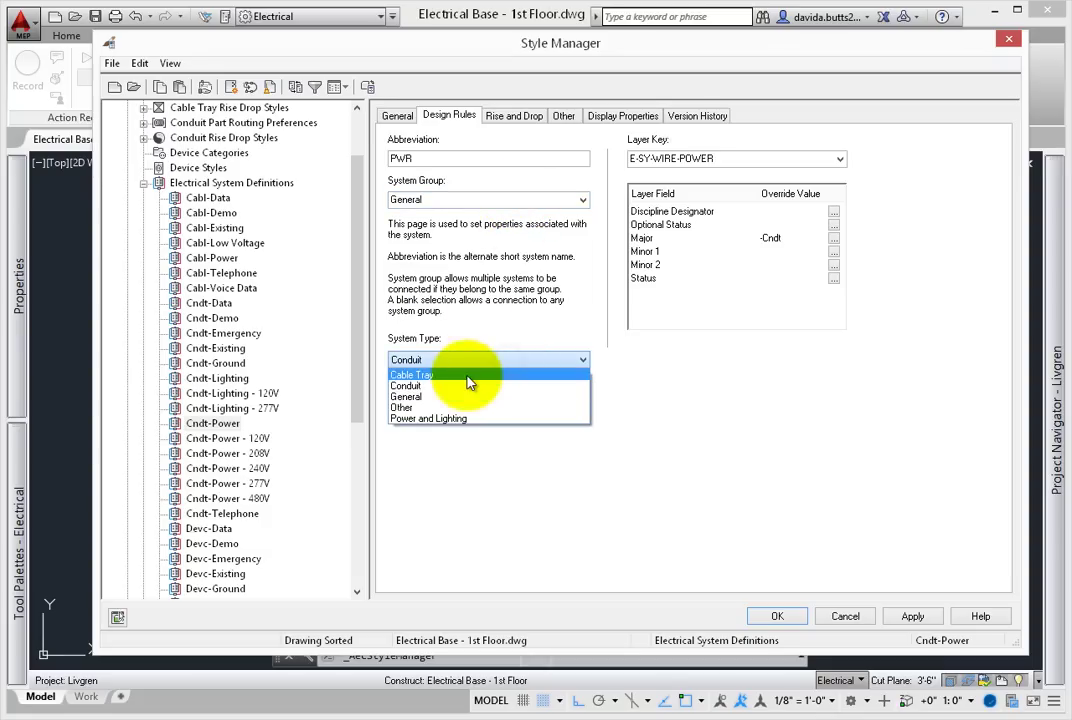
pyautogui.click(467, 387)
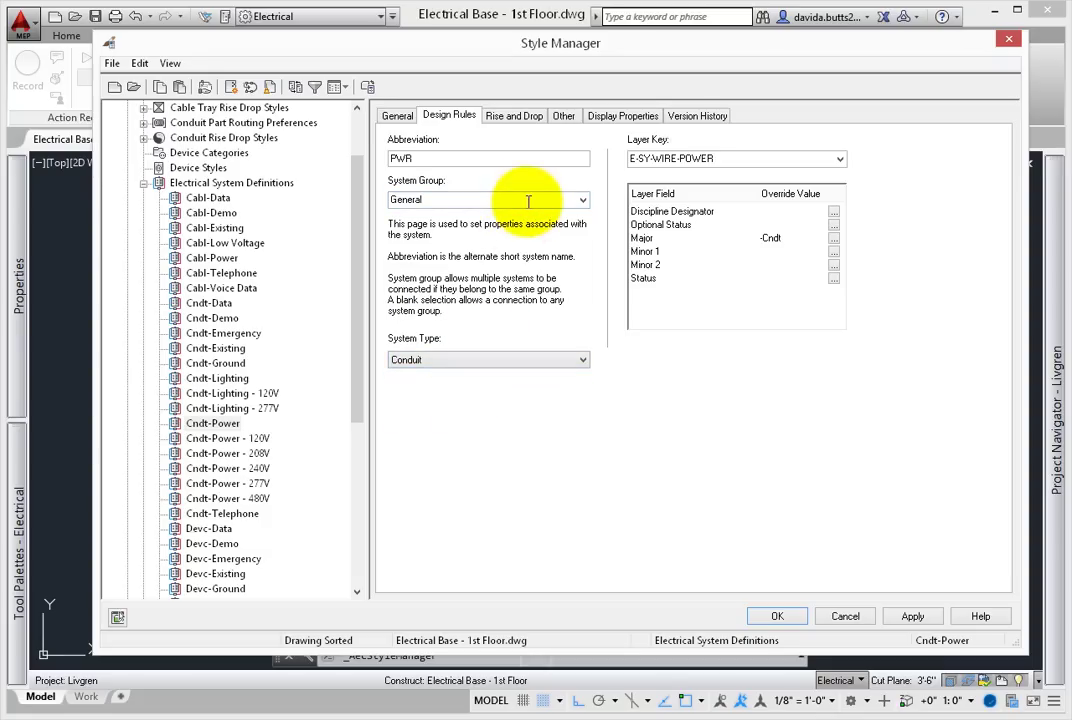
pyautogui.click(530, 200)
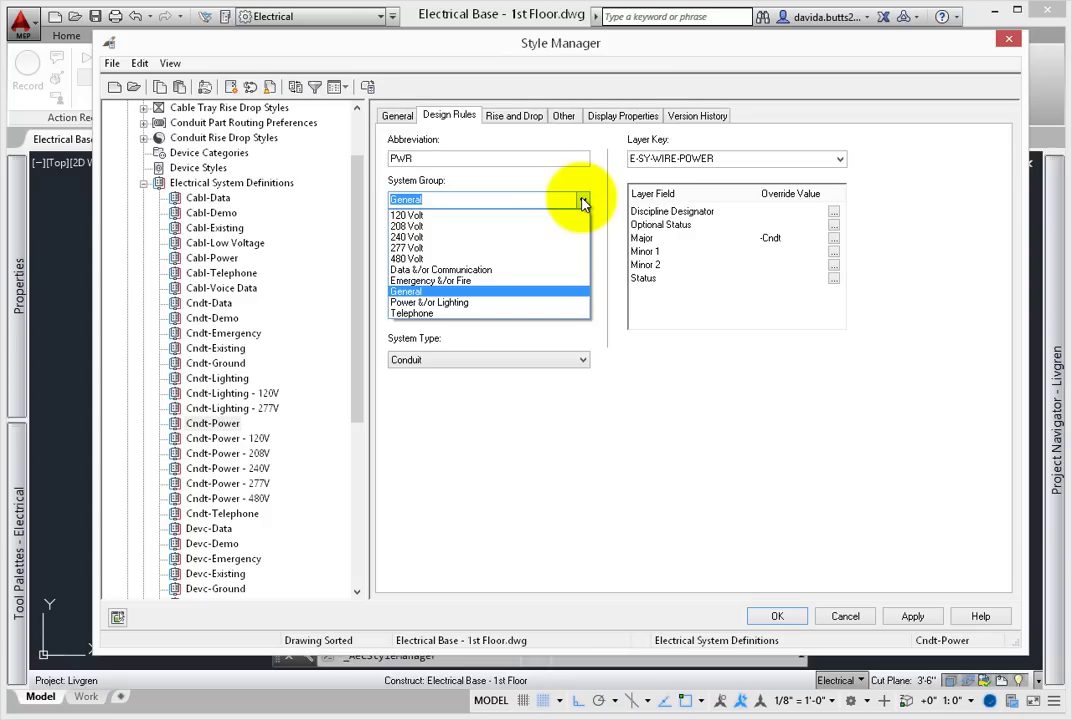
pyautogui.click(489, 177)
pyautogui.click(565, 359)
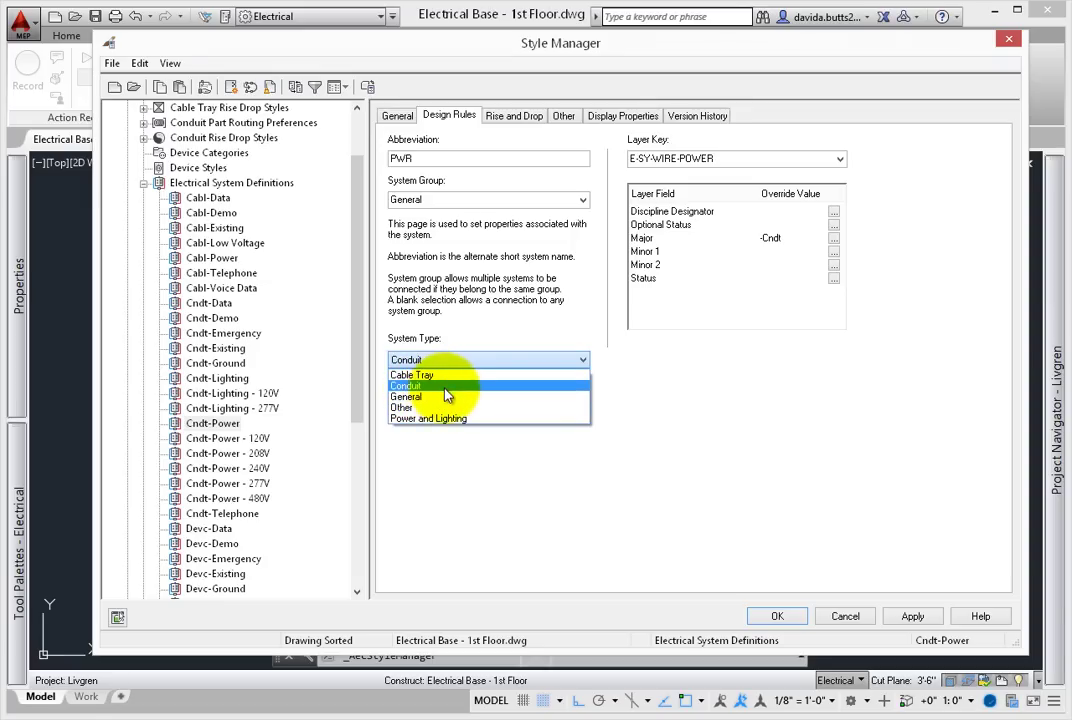
pyautogui.press('Up')
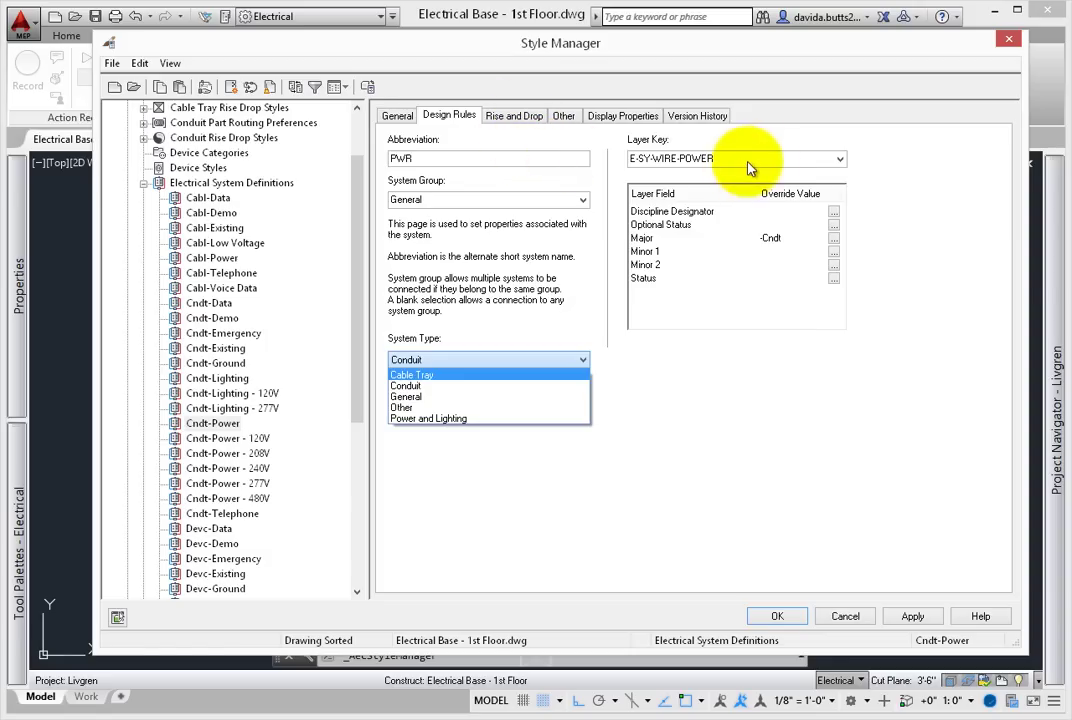
# Look through the layer keys available to Cndt-Power and choose E-SY-WIRE-POWER.
pyautogui.click(838, 160)
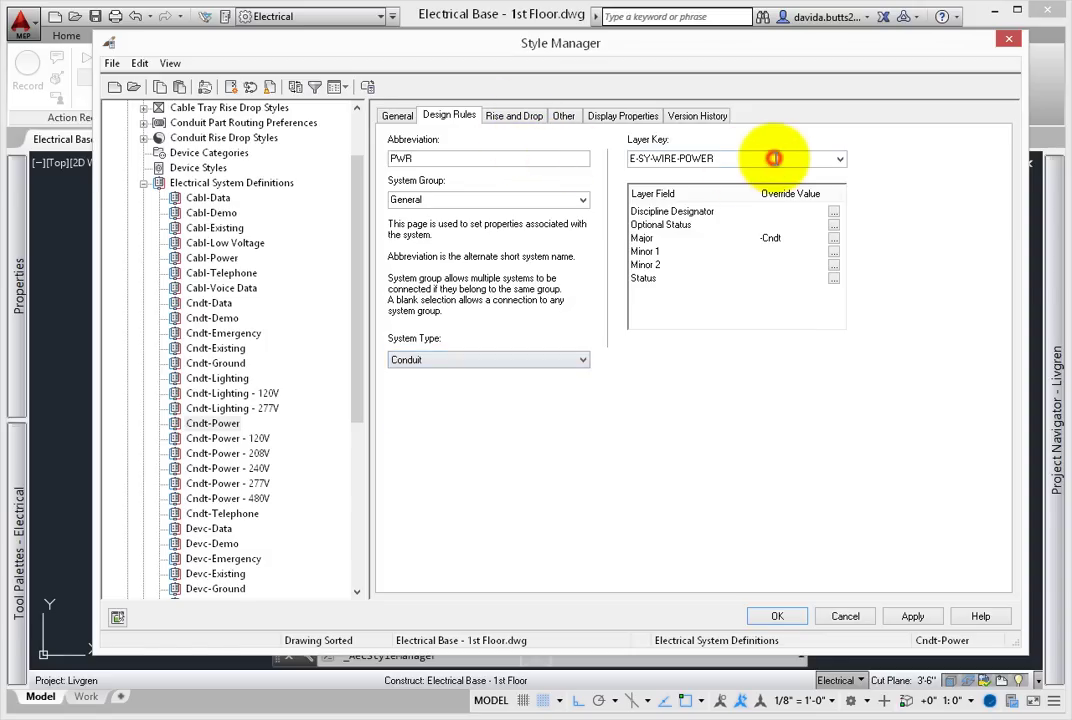
pyautogui.click(839, 161)
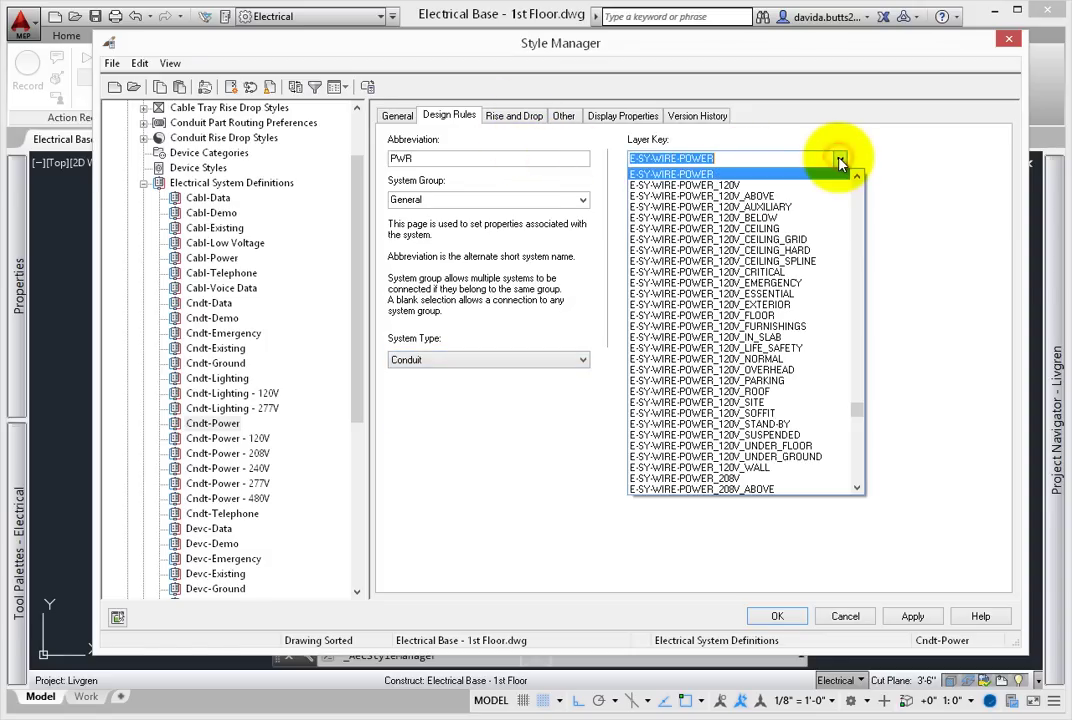
pyautogui.click(720, 176)
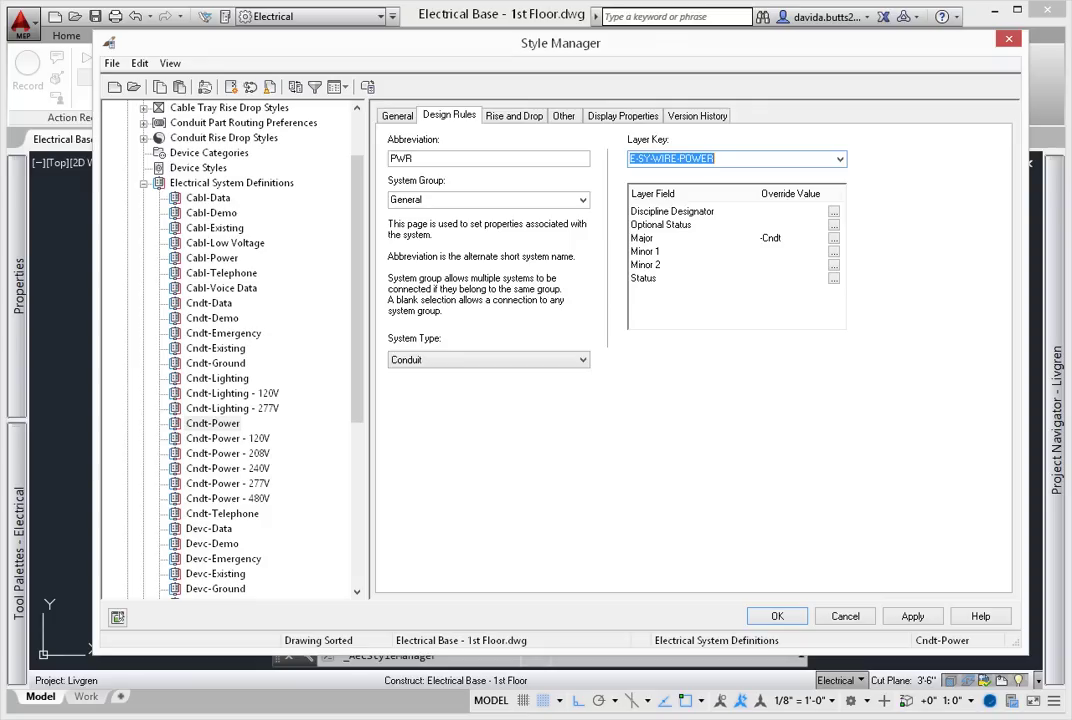
# Check the rise and drop styles available to Cndt-Power and choose Pipe Break - Rise Only.
pyautogui.click(512, 117)
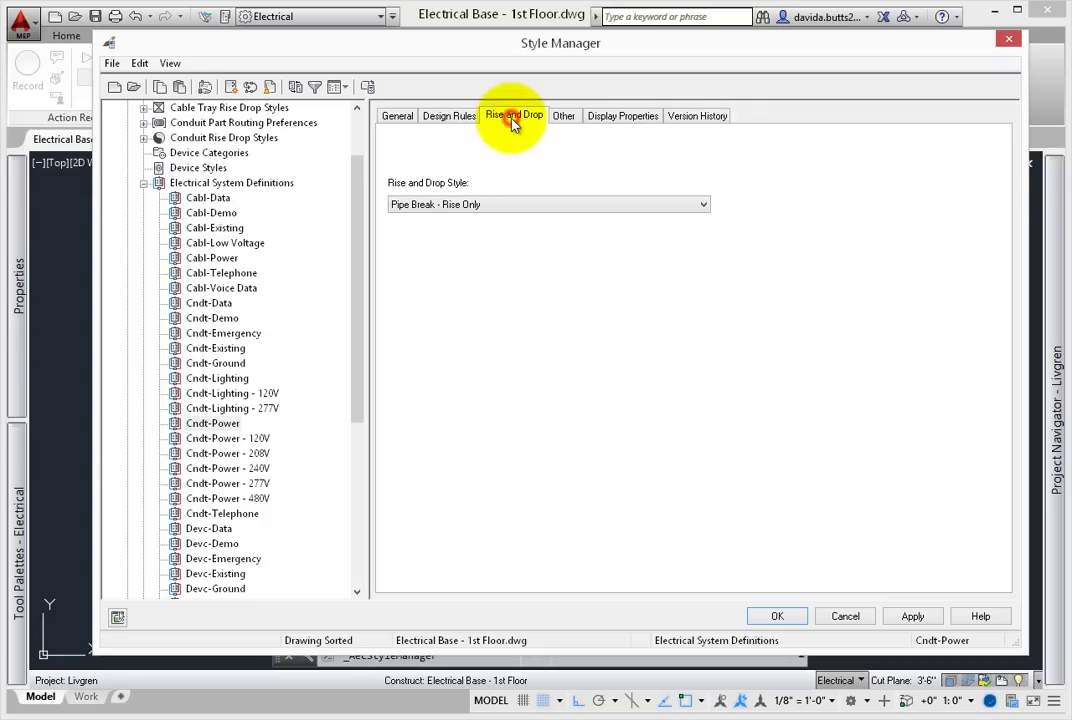
pyautogui.click(703, 205)
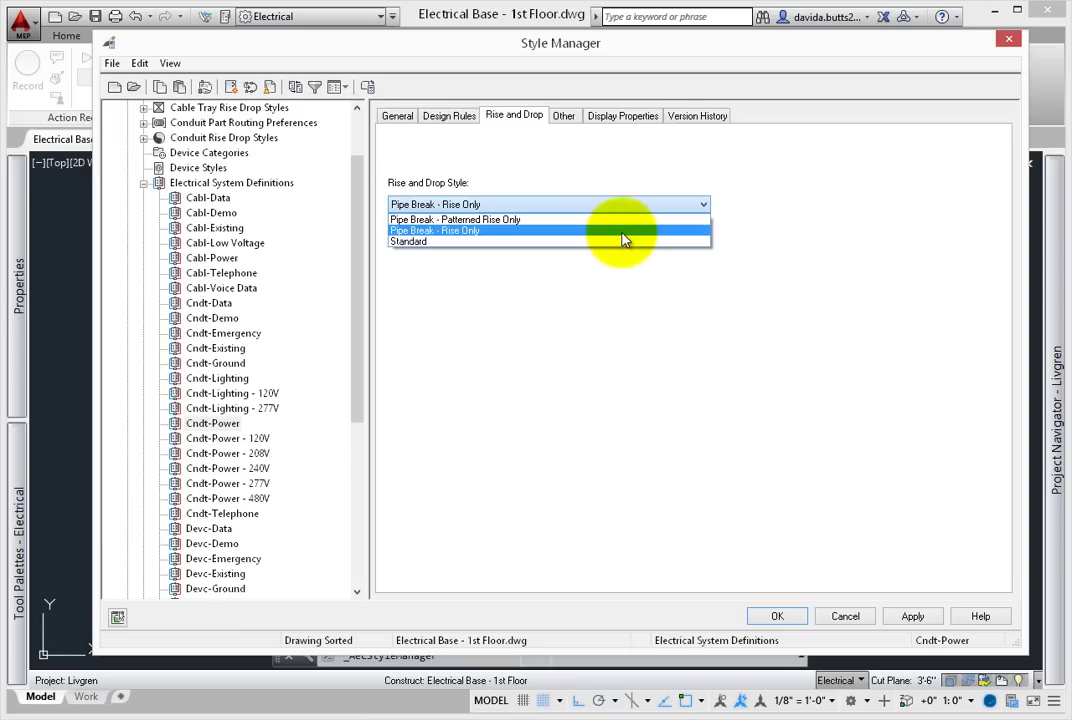
pyautogui.click(623, 232)
# Examine the display components and hatching of Cndt-Power's Plan representation, and close the Style Manager with OK.
pyautogui.click(636, 117)
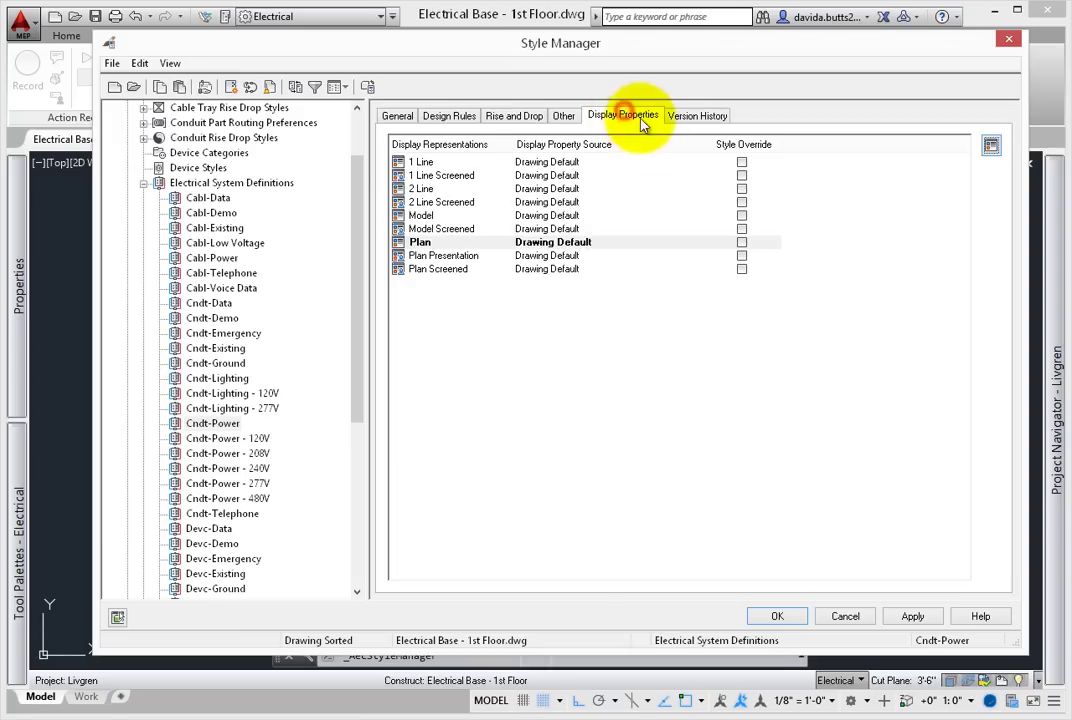
pyautogui.click(990, 146)
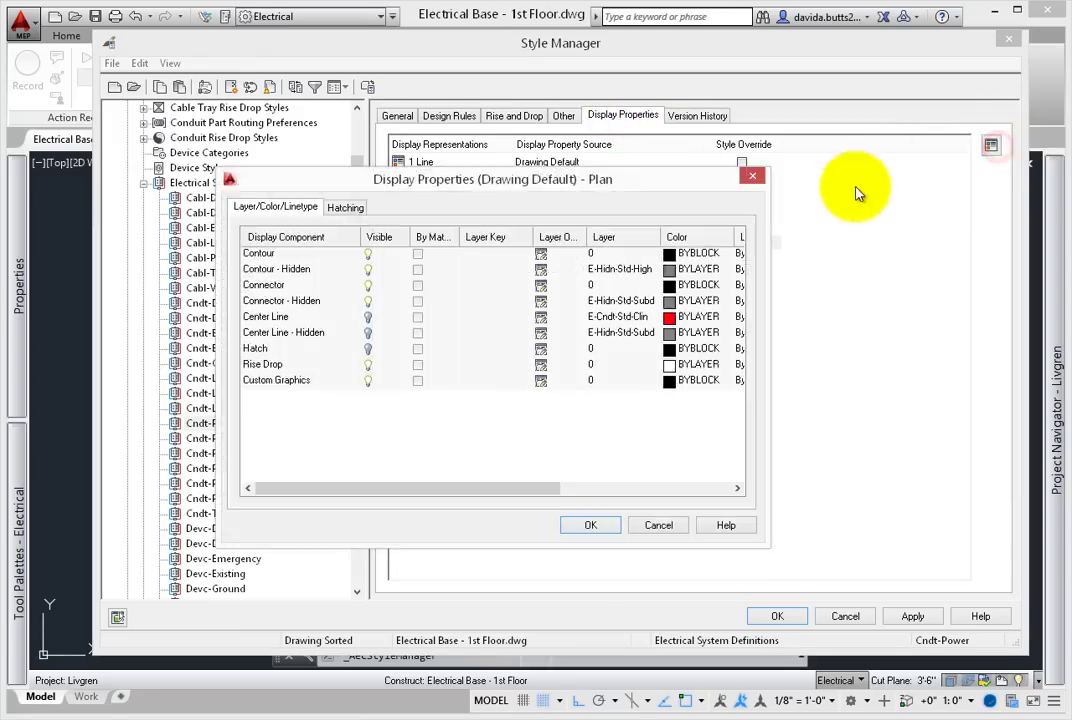
pyautogui.click(259, 256)
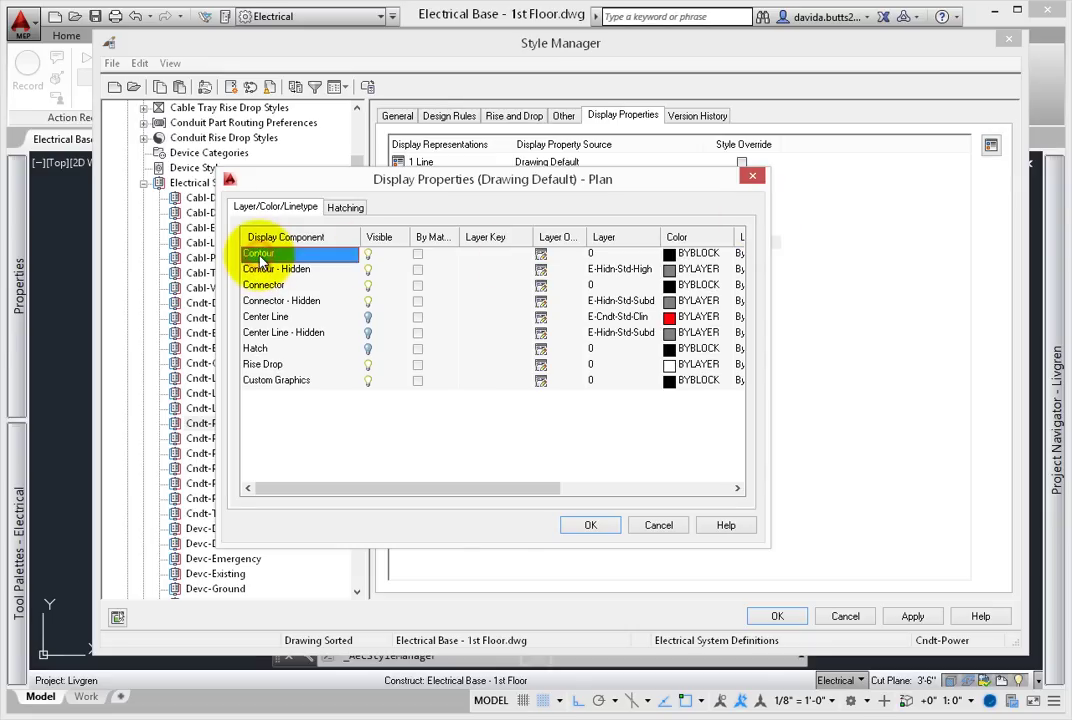
pyautogui.click(265, 317)
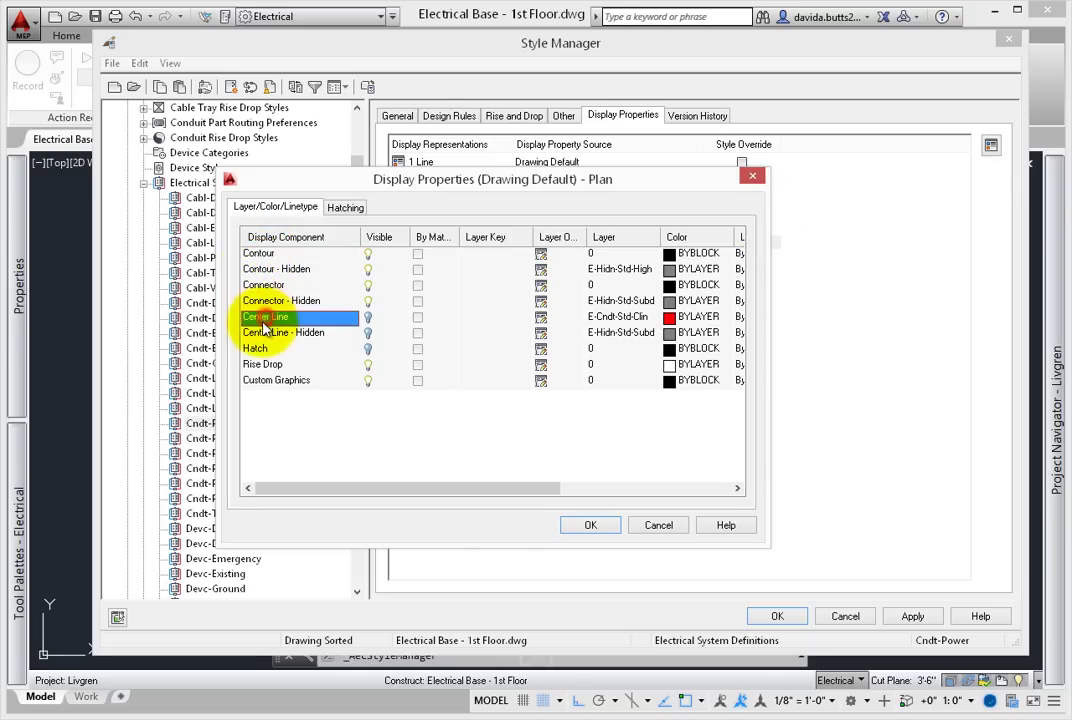
pyautogui.click(265, 287)
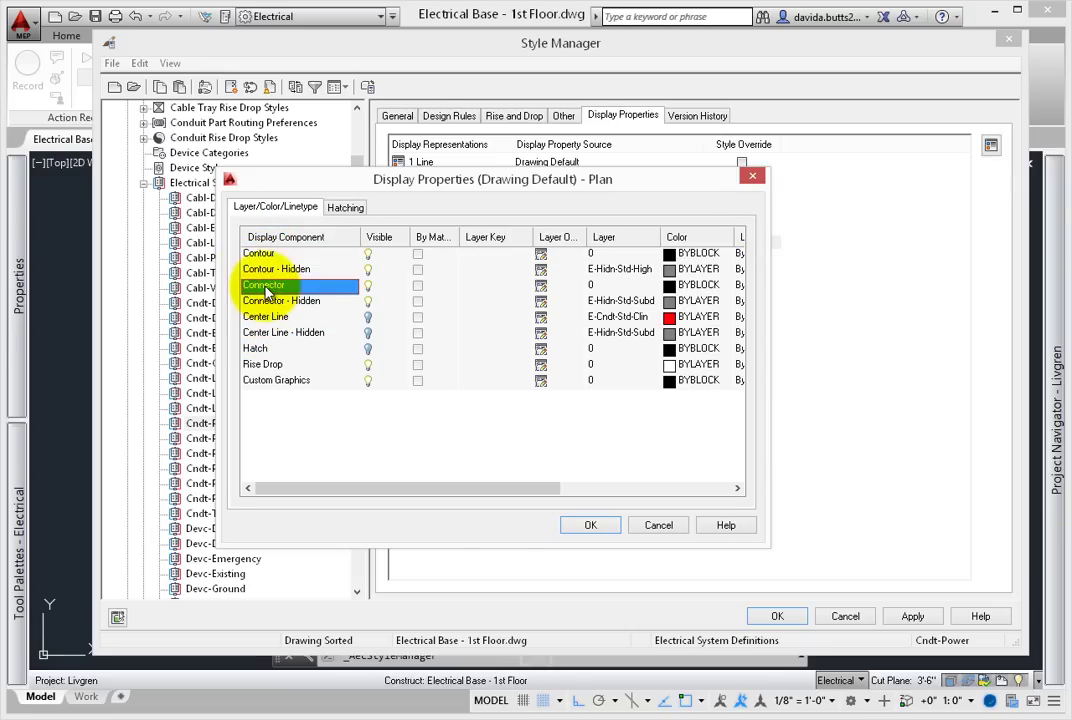
pyautogui.click(282, 333)
pyautogui.click(282, 302)
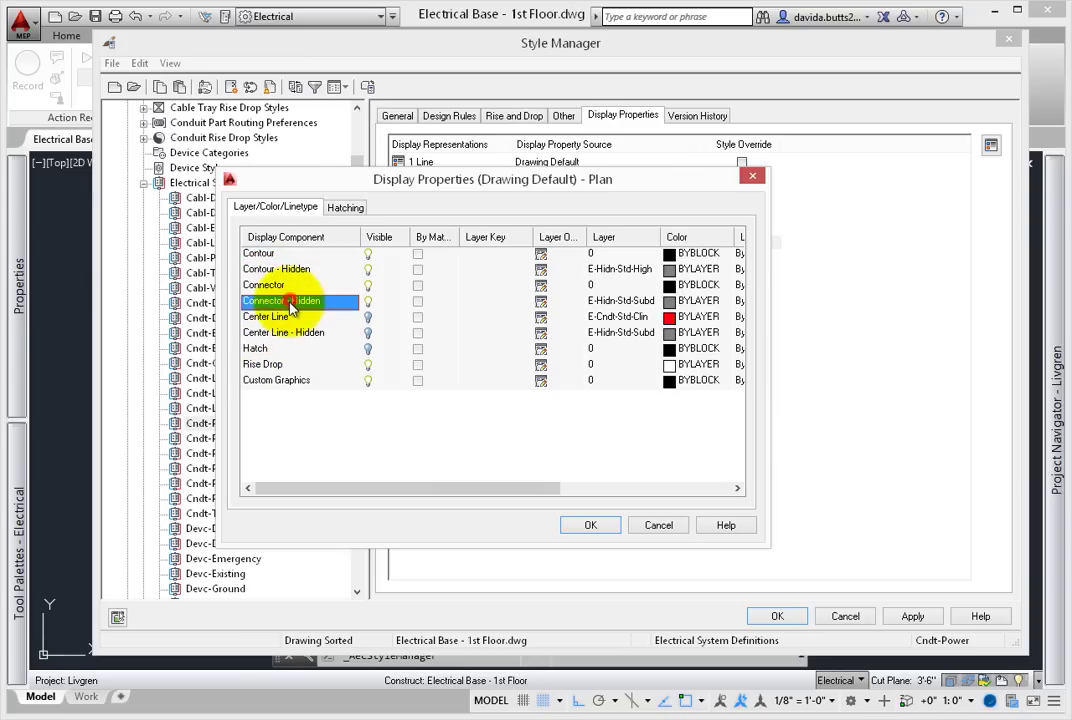
pyautogui.click(345, 208)
pyautogui.click(299, 208)
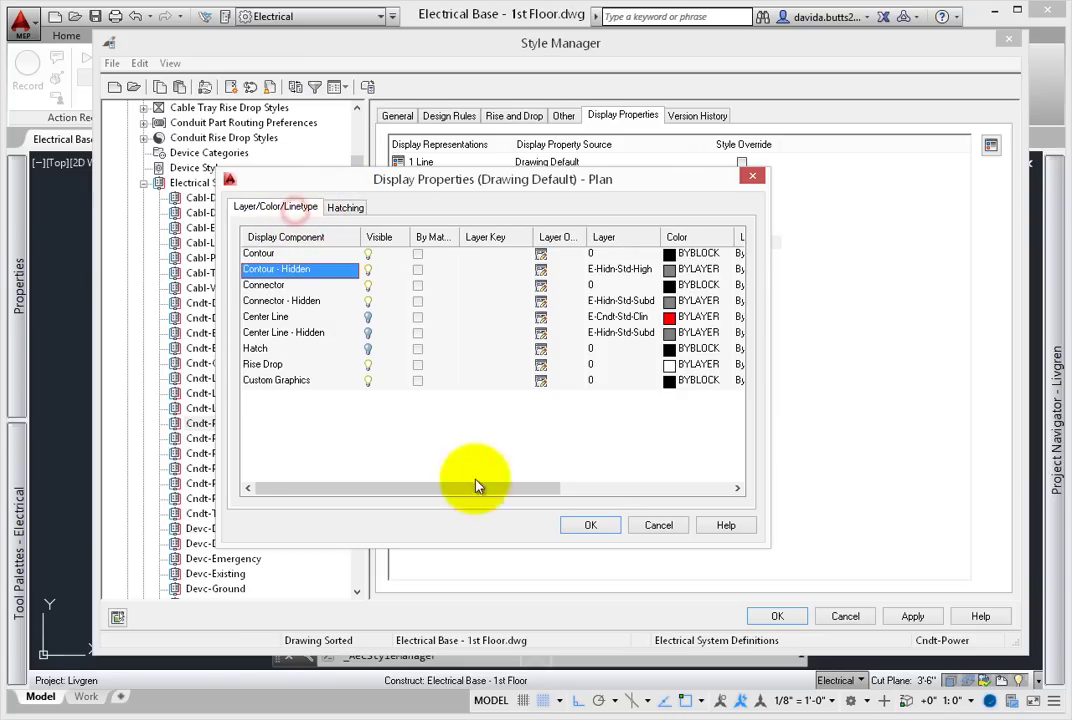
pyautogui.click(600, 528)
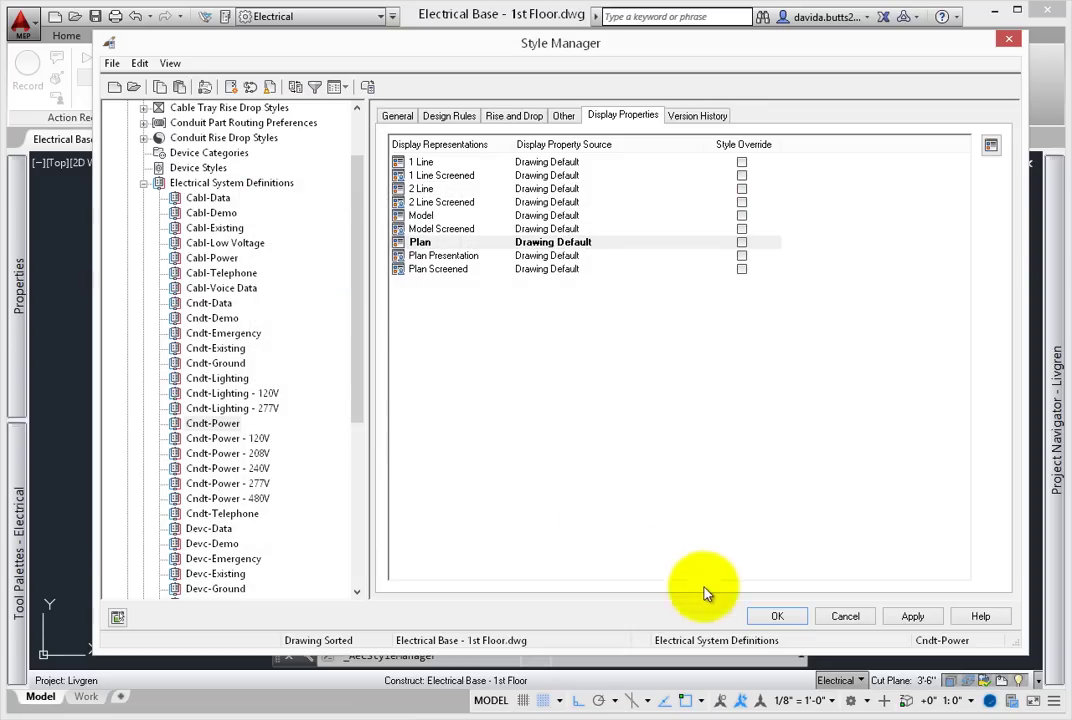
pyautogui.click(784, 619)
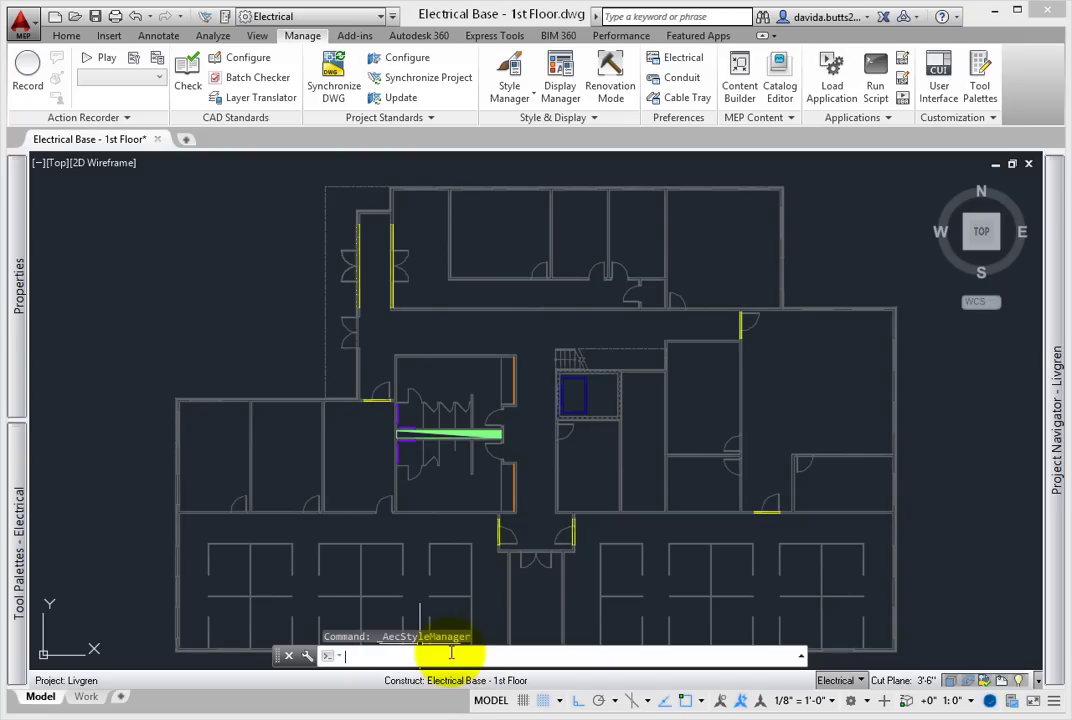
# Review the MEP layout rules and the System Definitions content path in the program options, and close them with OK.
pyautogui.write('OP')
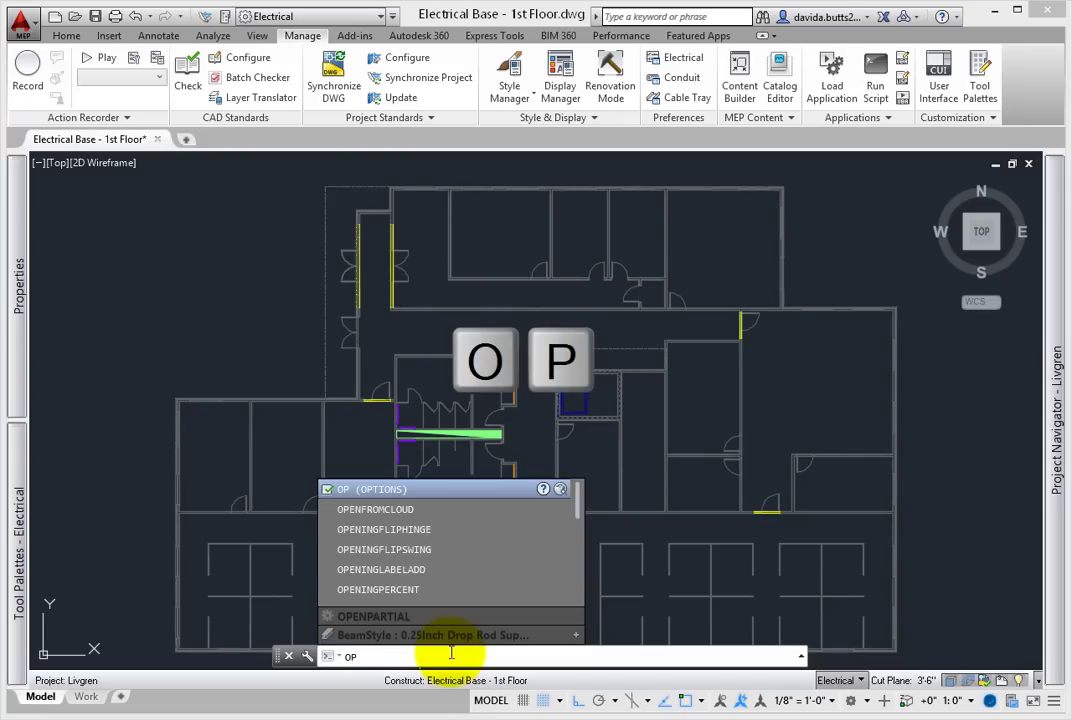
pyautogui.press('Return')
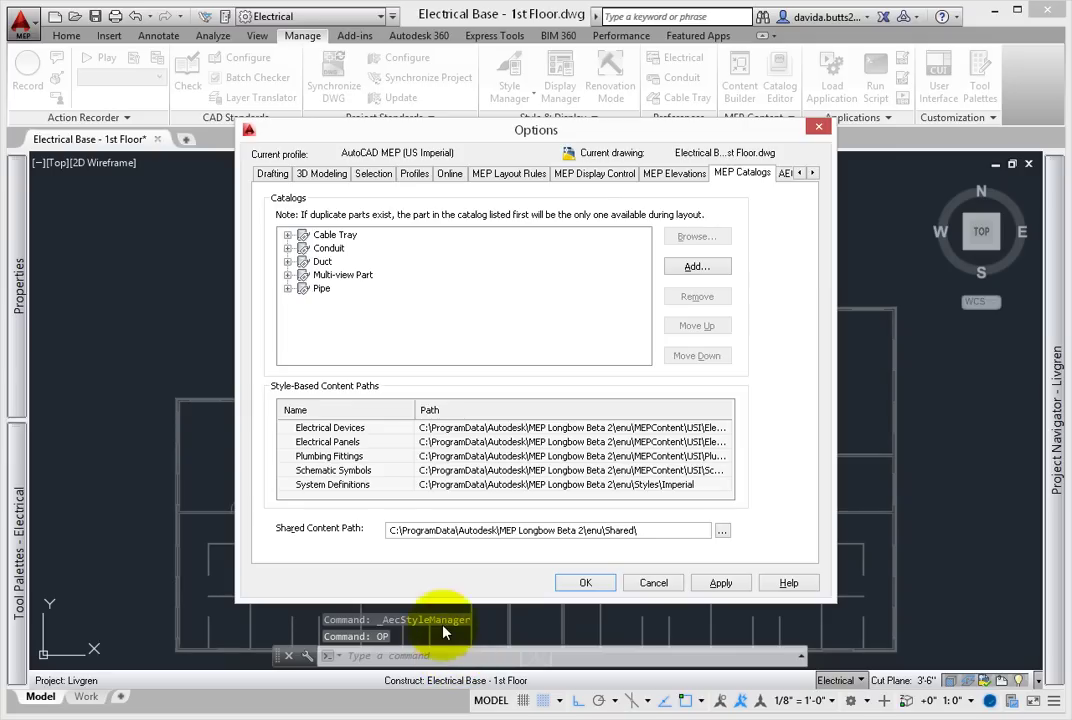
pyautogui.click(543, 178)
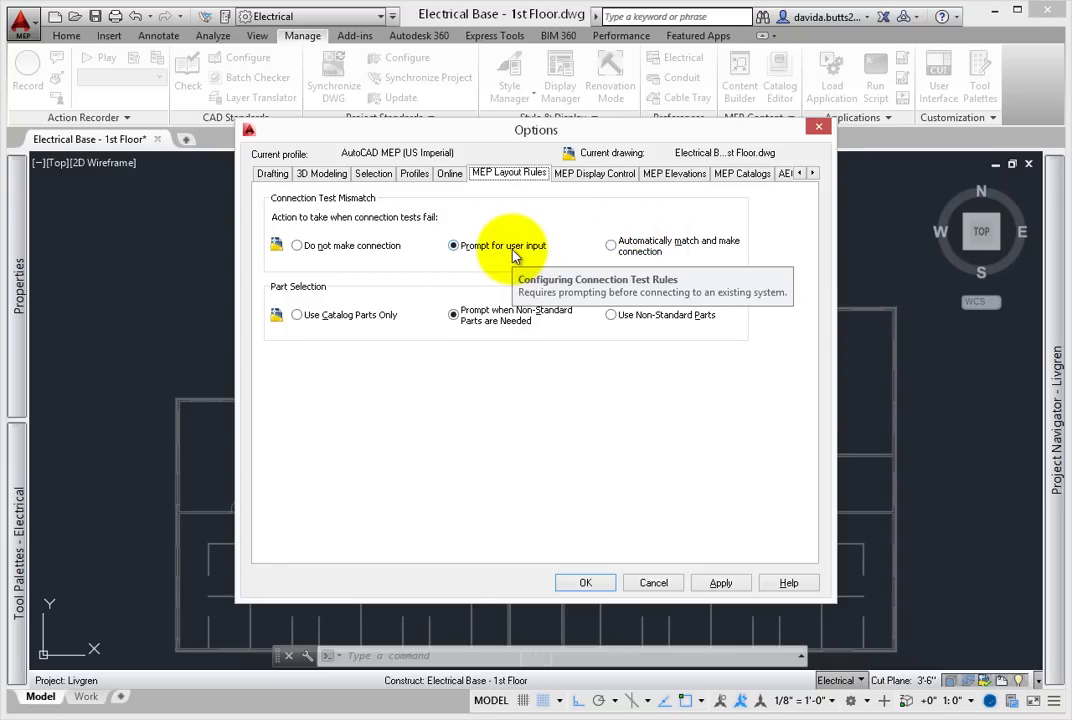
pyautogui.click(740, 174)
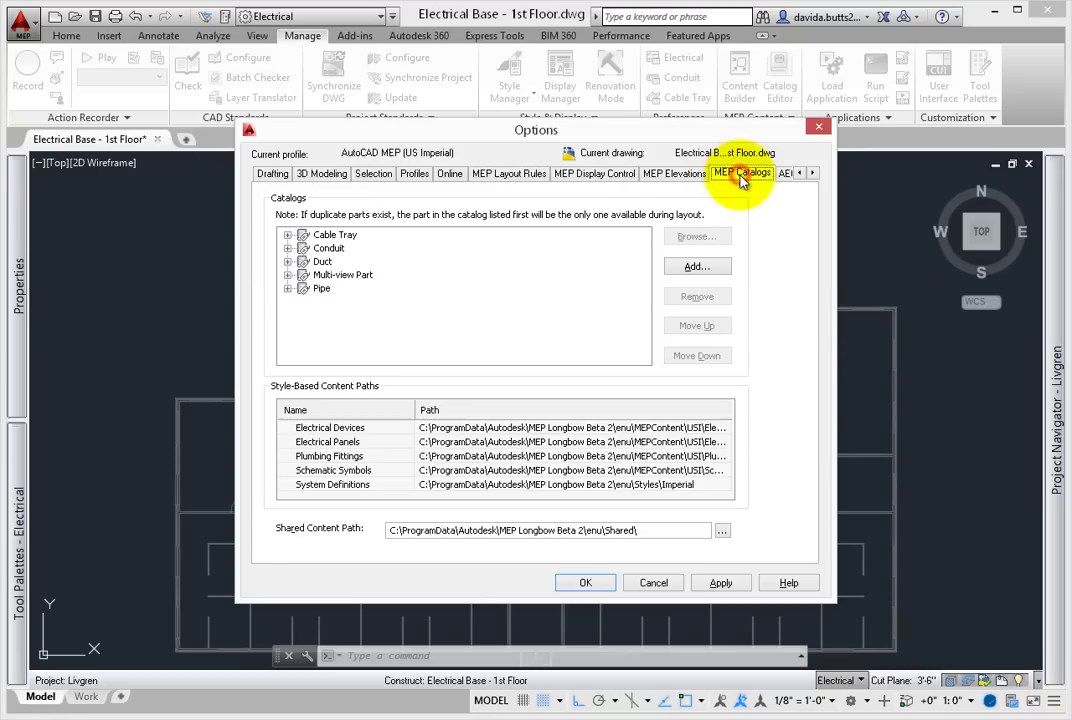
pyautogui.click(371, 489)
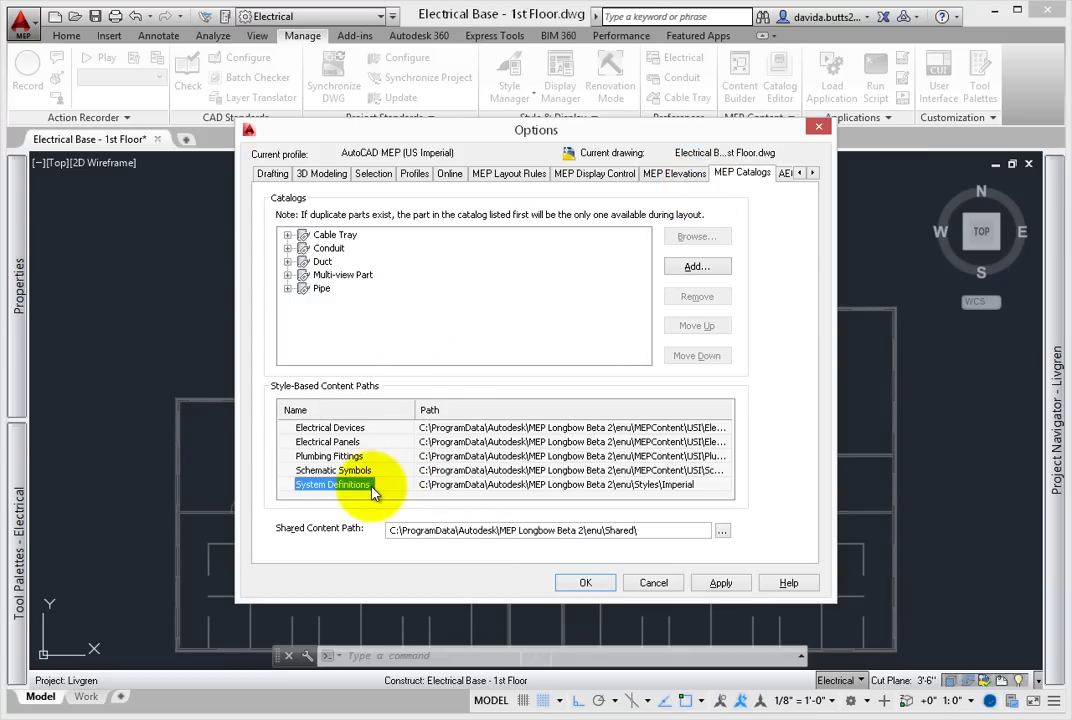
pyautogui.click(590, 585)
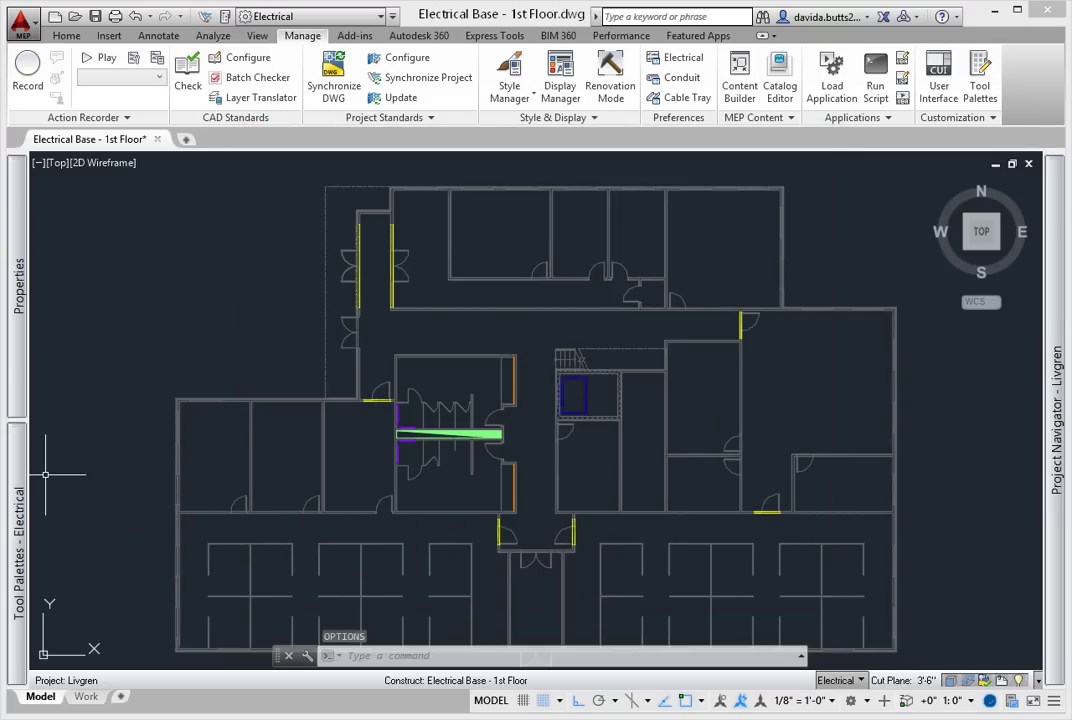